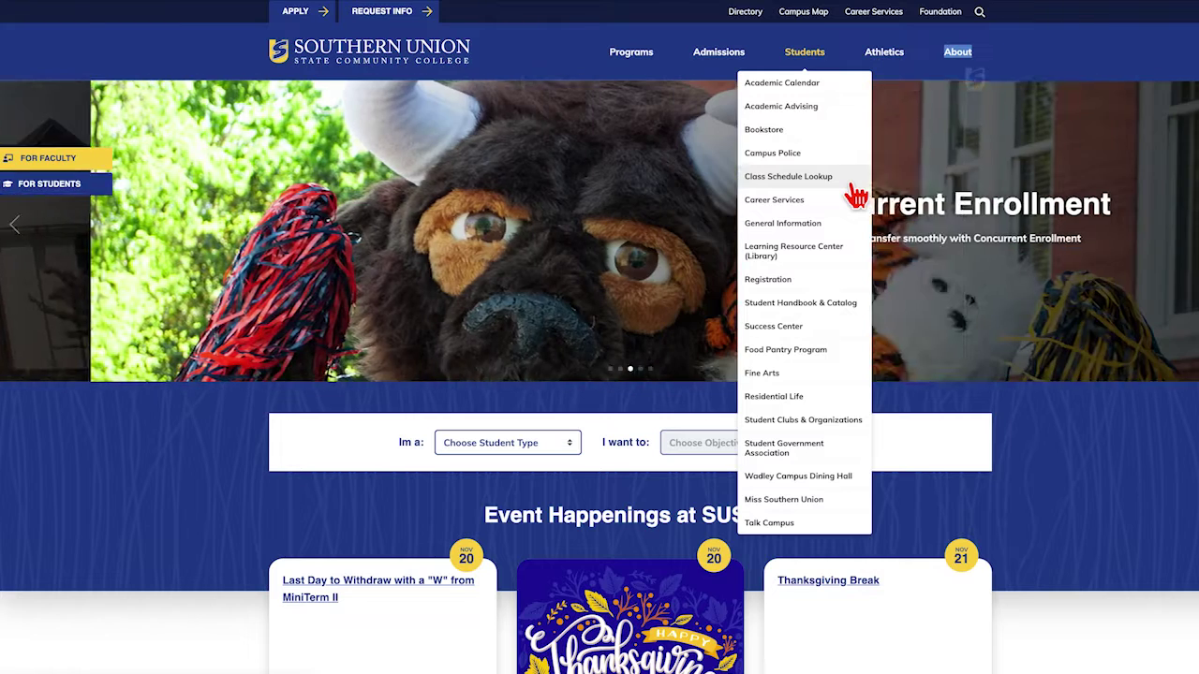
# - Open the student Class Schedule Lookup and submit Spring 2024 as the search term
pyautogui.click(855, 183)
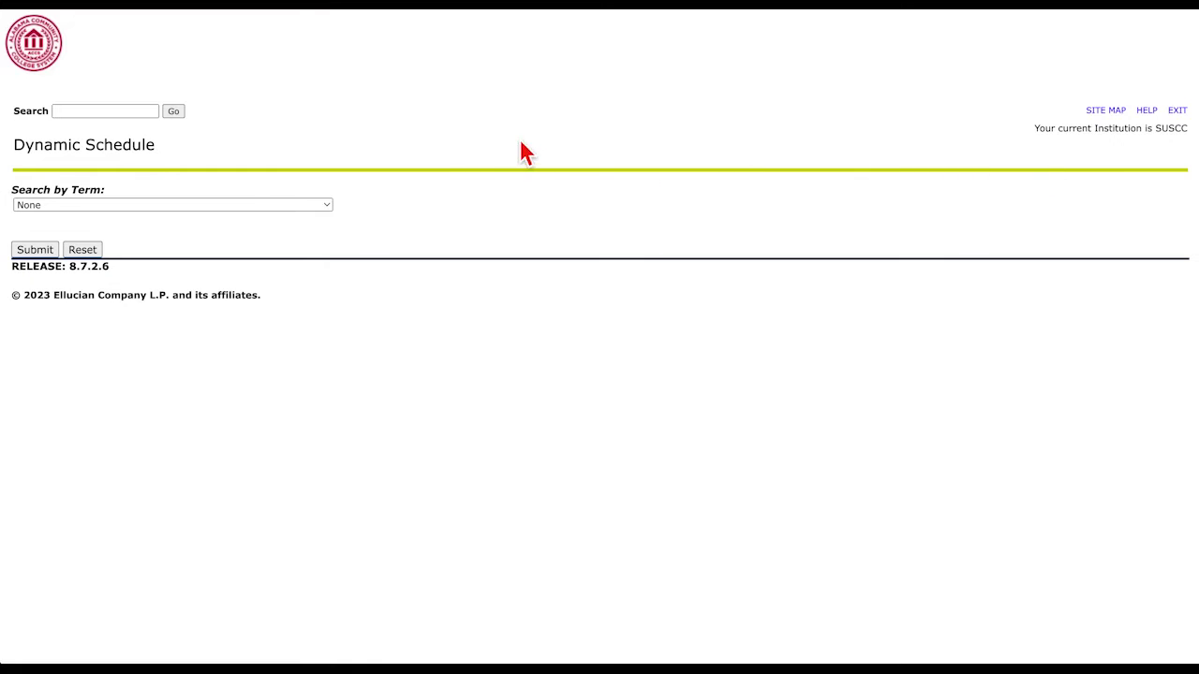
pyautogui.click(323, 206)
pyautogui.click(276, 240)
pyautogui.click(33, 251)
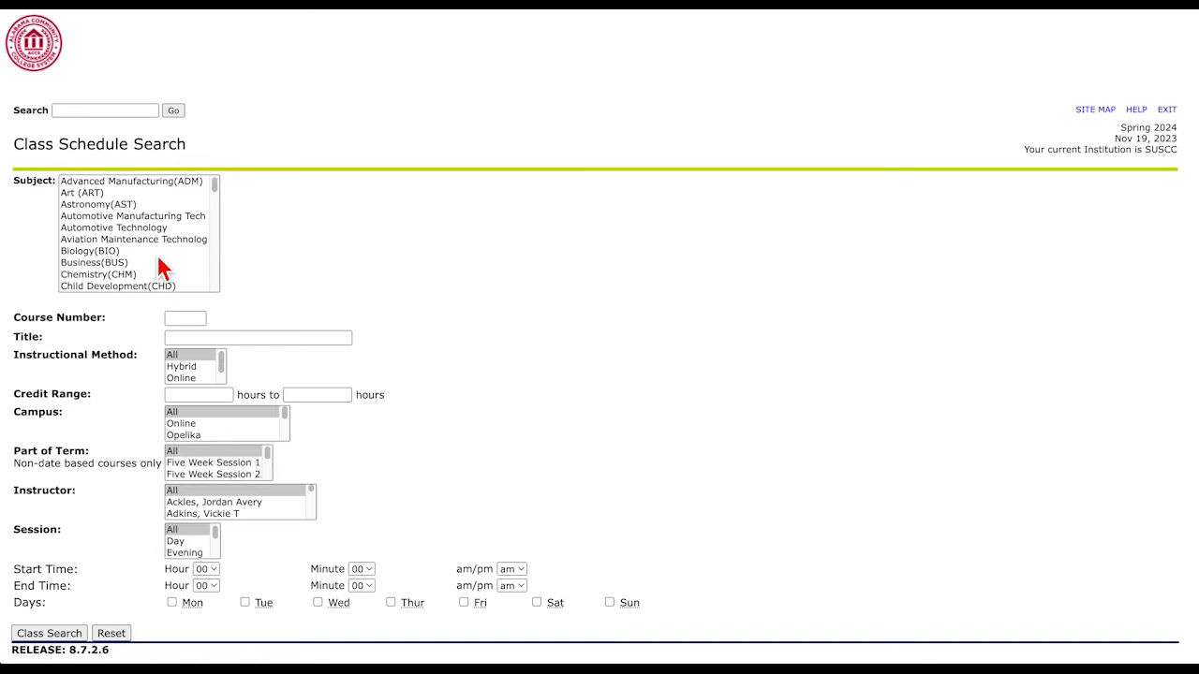
# - Search the class schedule for English(ENG) course number 101 with the instructional method set to All
pyautogui.scroll(-5, 157, 258)
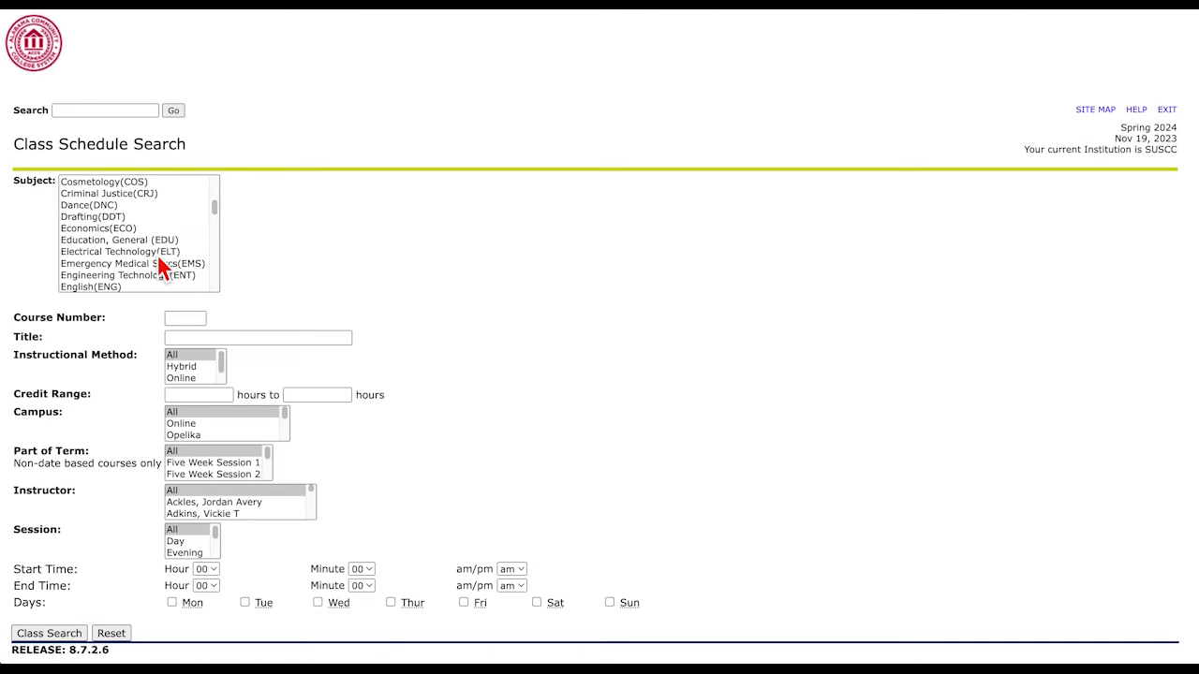
pyautogui.click(156, 285)
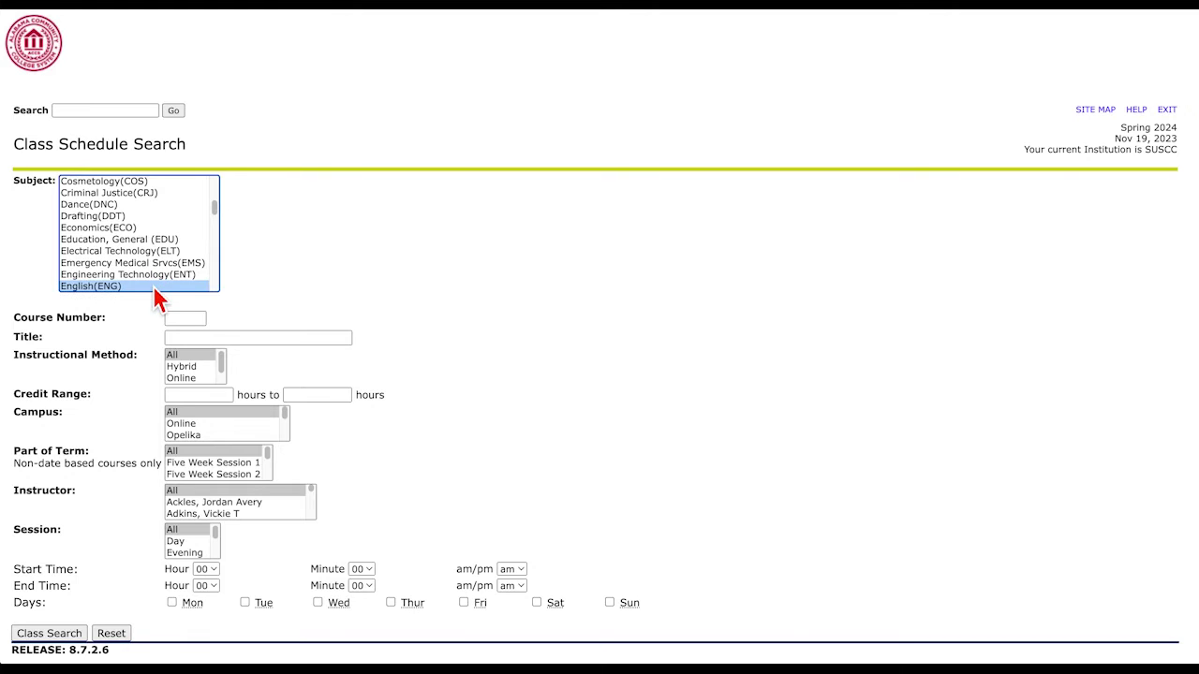
pyautogui.click(174, 319)
pyautogui.write('101')
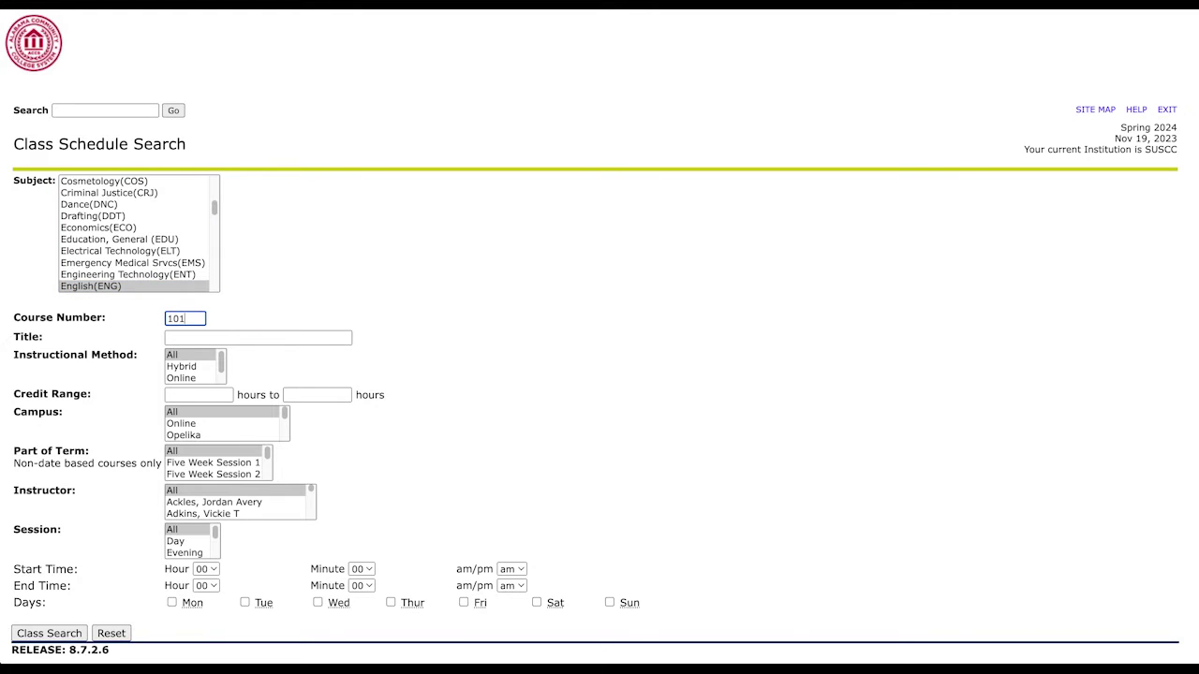
pyautogui.click(226, 368)
pyautogui.scroll(-1, 228, 370)
pyautogui.scroll(1, 230, 373)
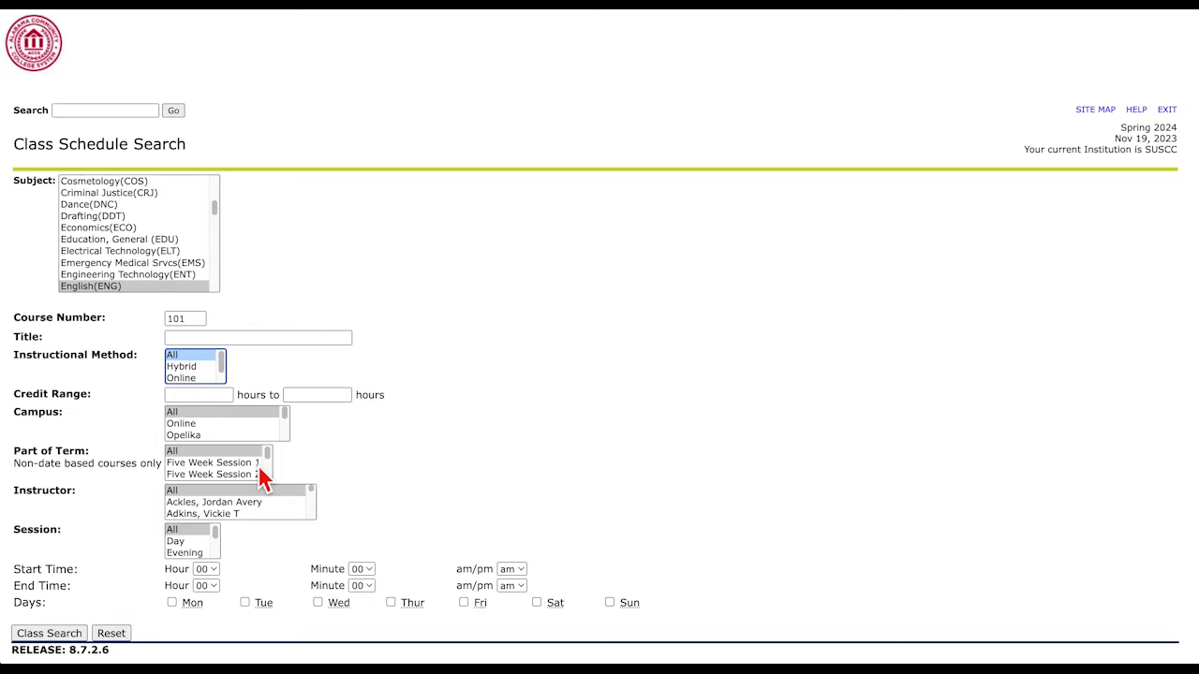
pyautogui.click(63, 636)
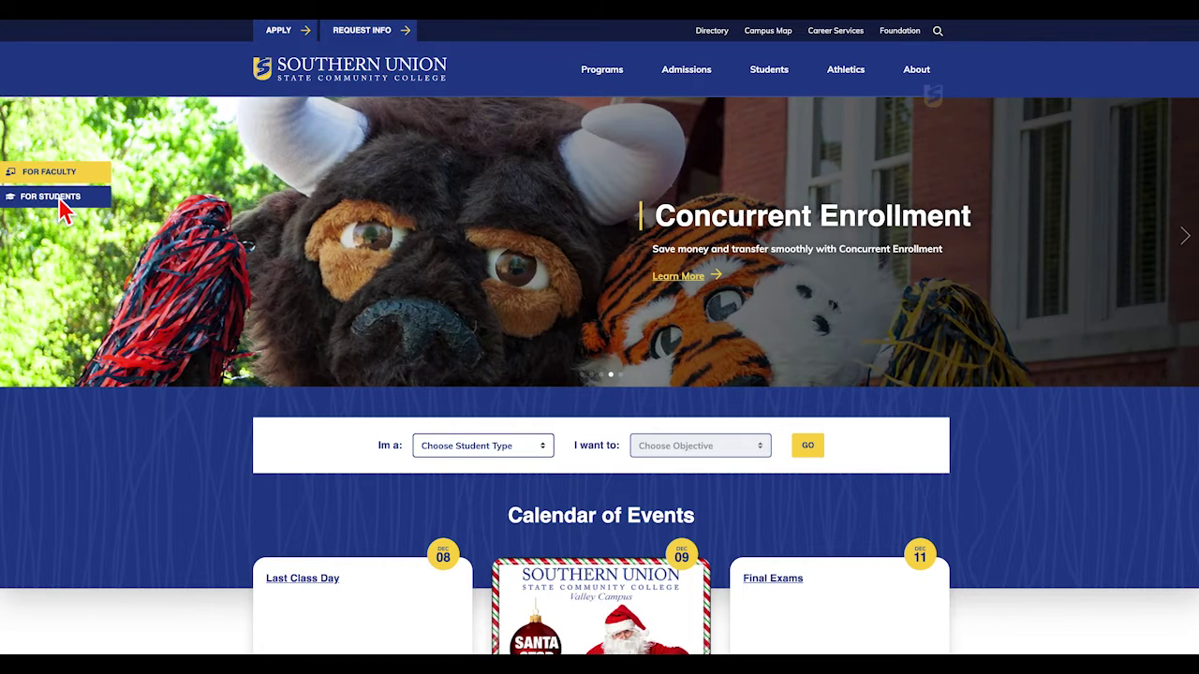
# - Return to the college homepage and open the Student mySUSCC Web Portal through the student links
pyautogui.click(59, 202)
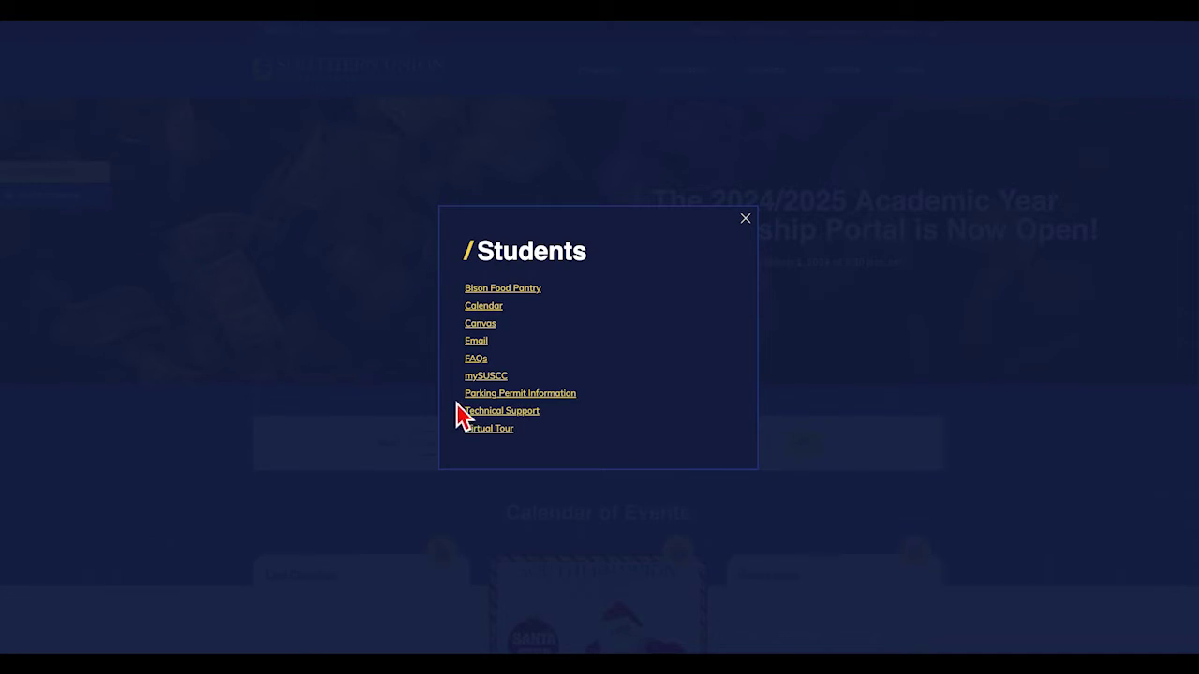
pyautogui.click(499, 382)
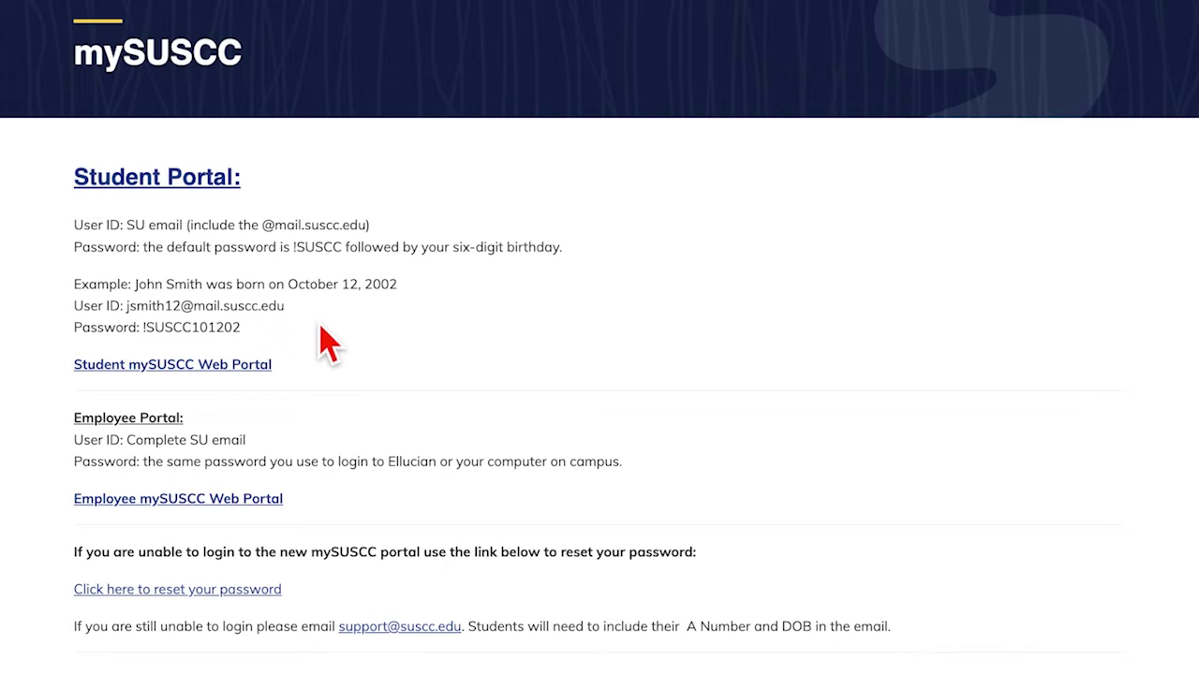
pyautogui.click(220, 370)
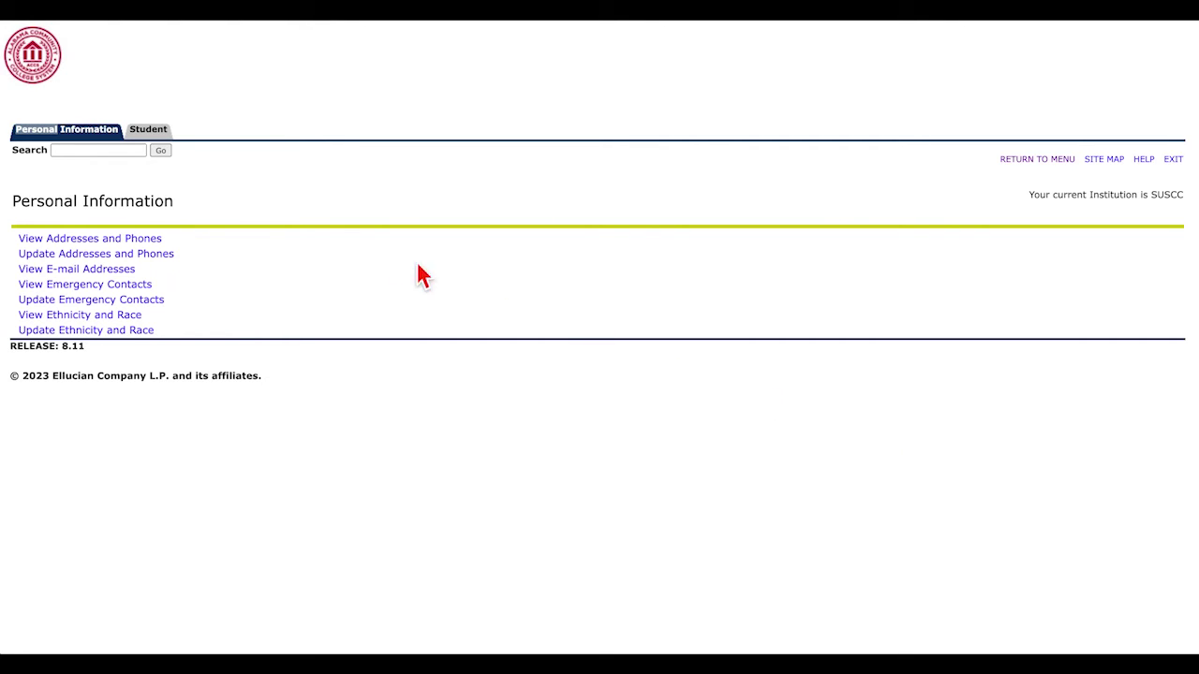
# - Go to the Student Landing Page and open Registration from the student records
pyautogui.click(156, 137)
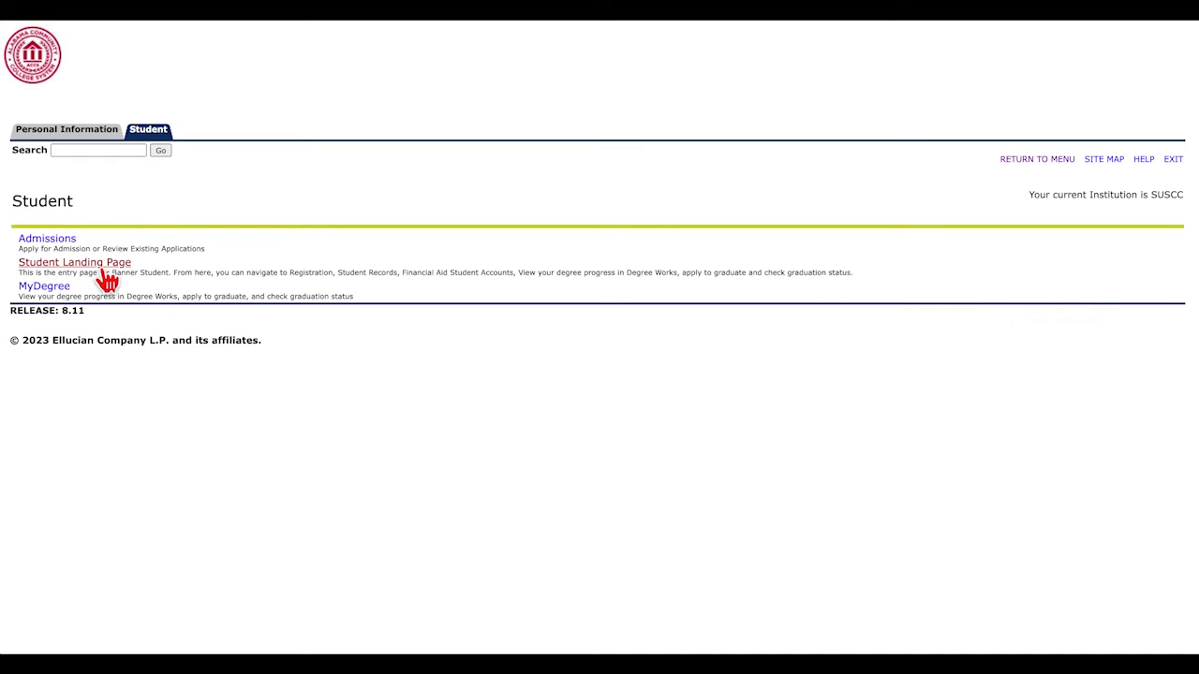
pyautogui.click(104, 271)
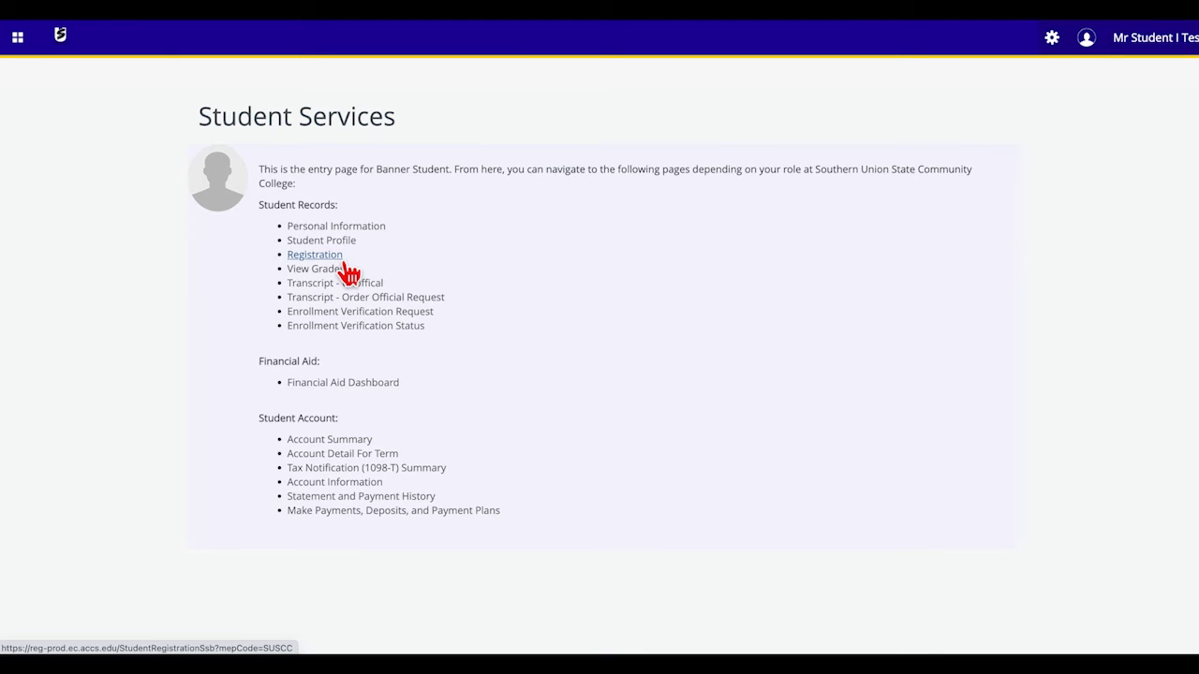
pyautogui.click(319, 254)
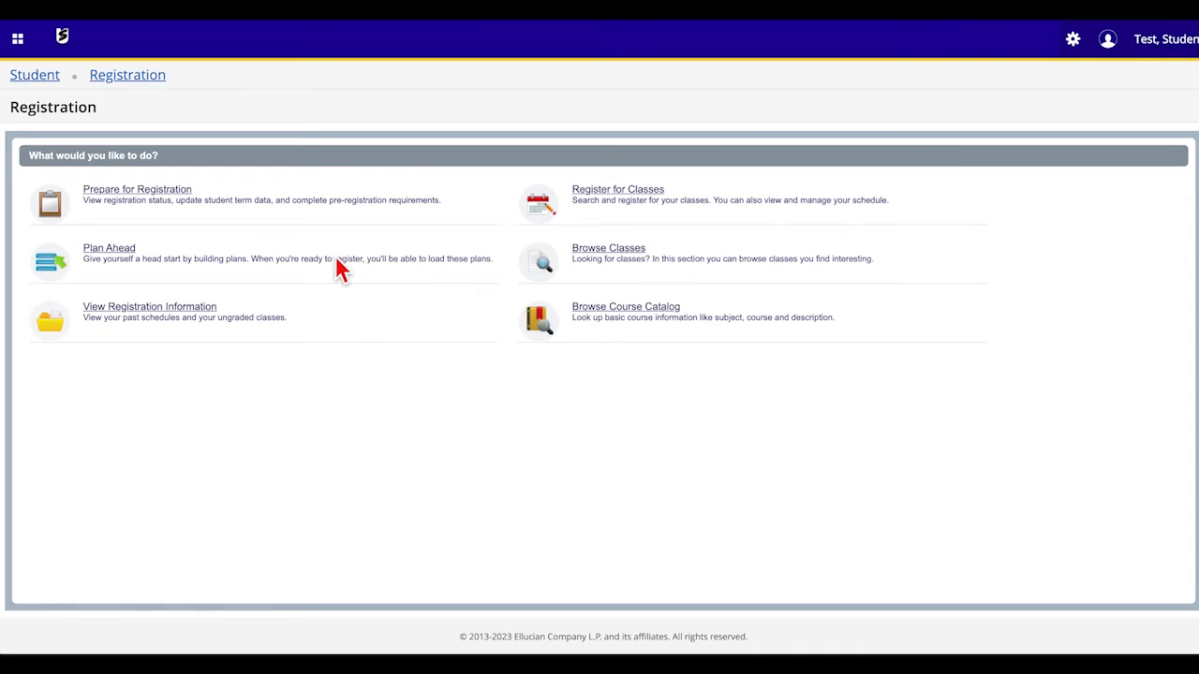
# - Check the student's registration status for the Spring 2024 term under Prepare for Registration
pyautogui.click(200, 211)
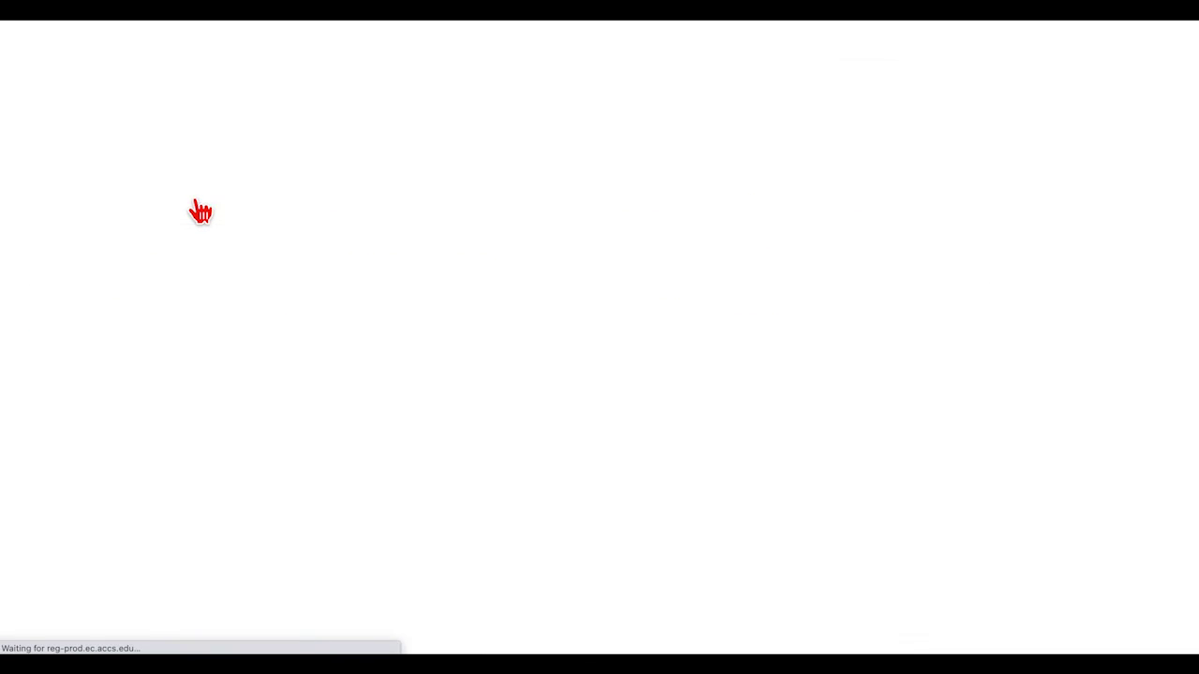
pyautogui.click(194, 174)
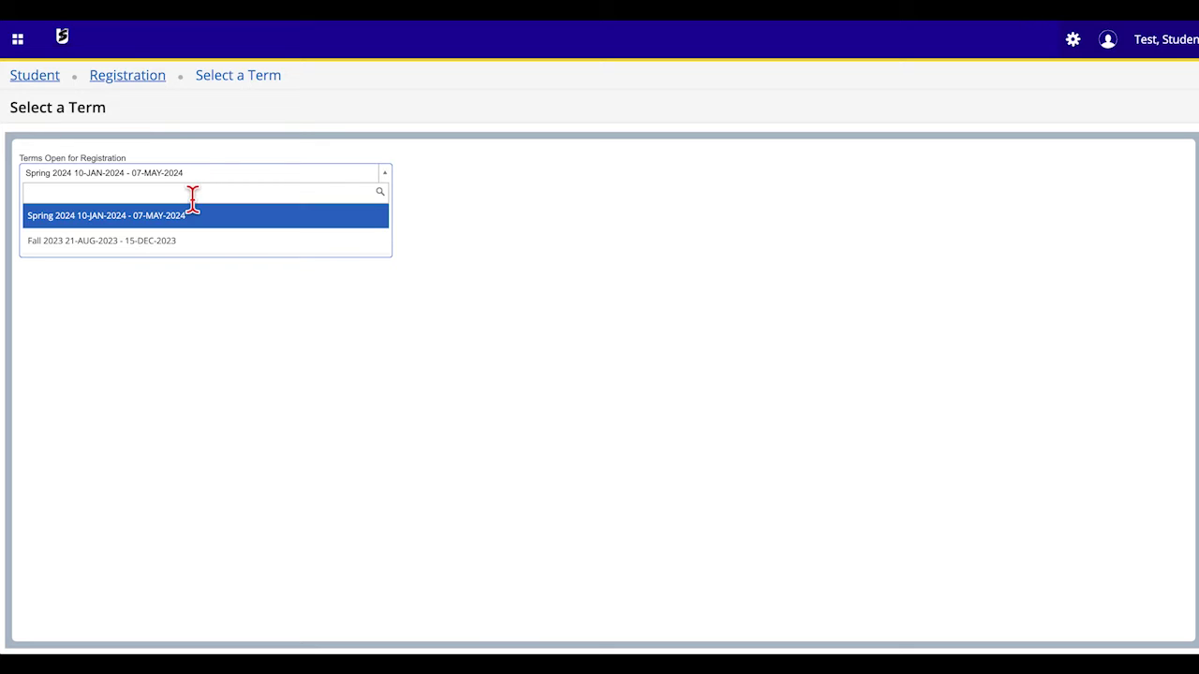
pyautogui.click(193, 215)
pyautogui.click(85, 214)
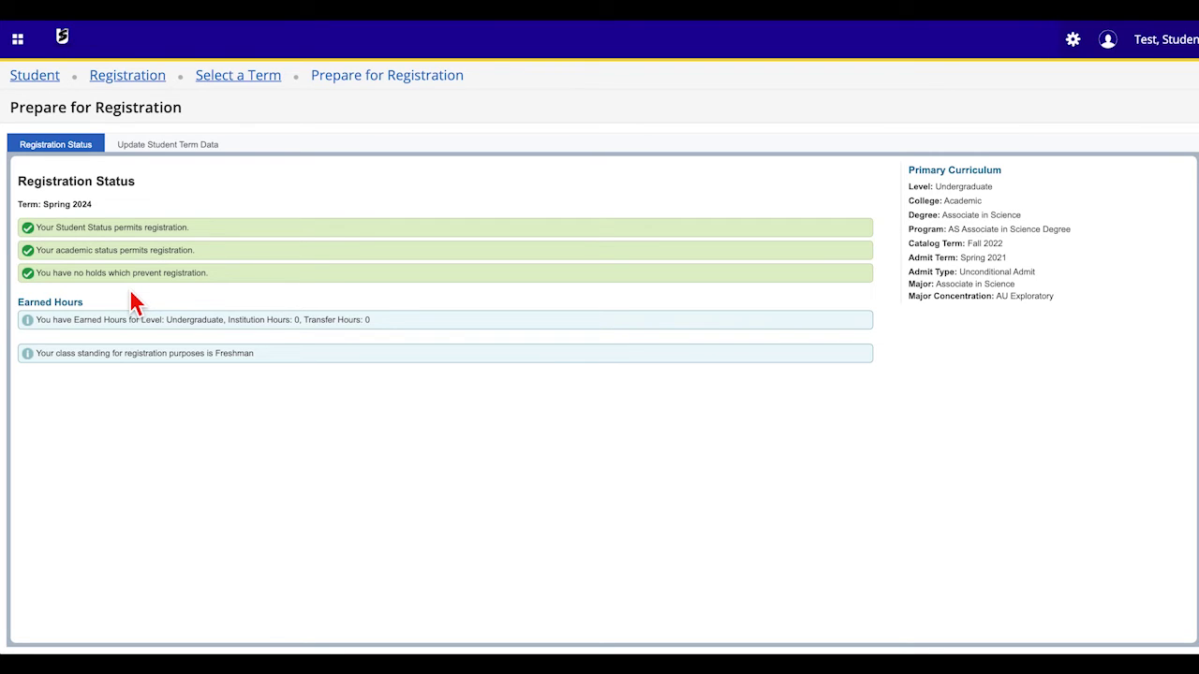
# - Return to the Registration page and open Register for Classes for the Spring 2024 term
pyautogui.click(145, 93)
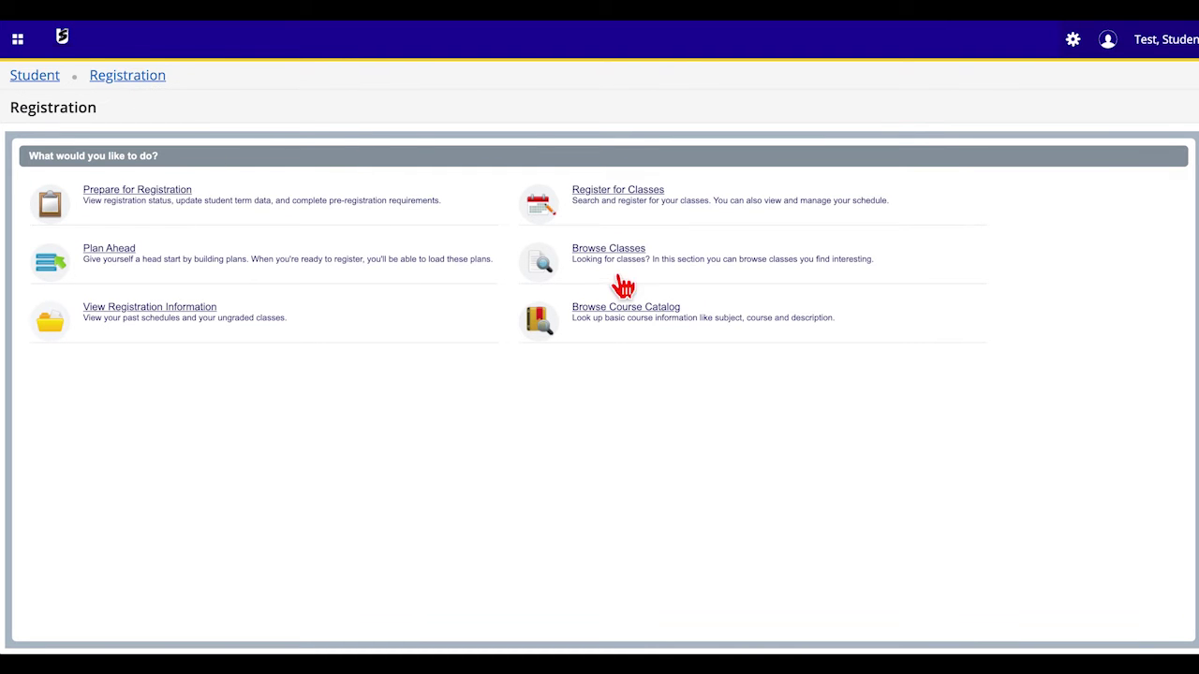
pyautogui.click(655, 214)
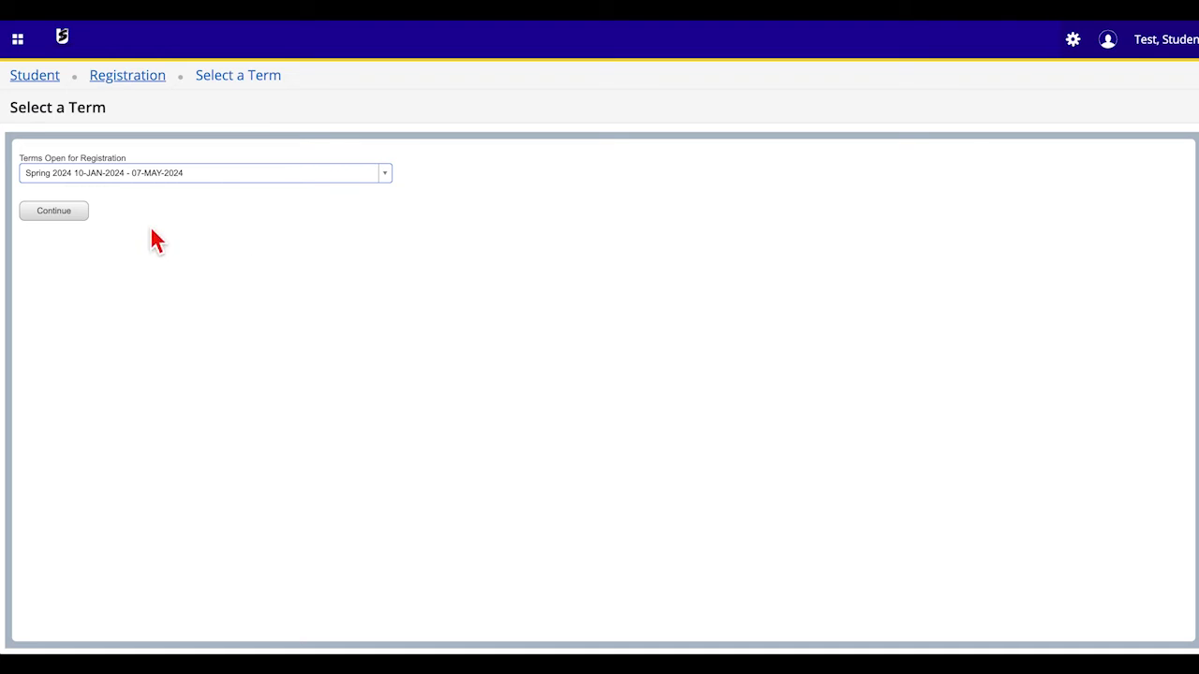
pyautogui.click(84, 215)
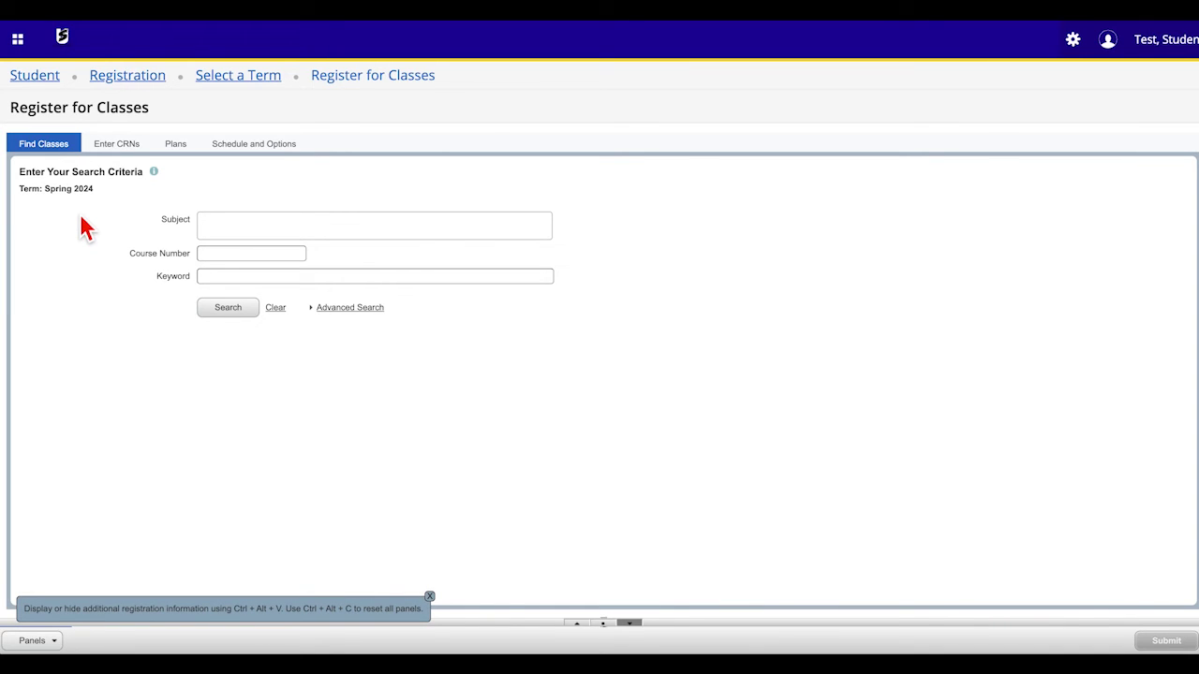
# - Enter 15271 as the course reference number (CRN) to register
pyautogui.click(138, 151)
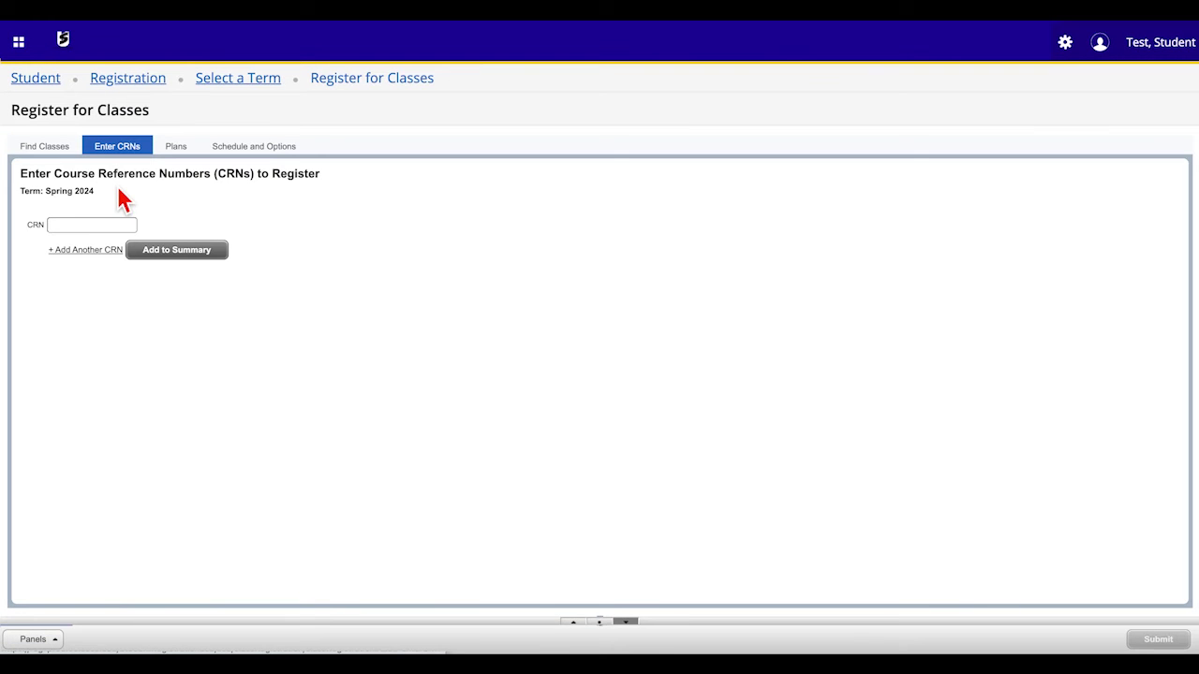
pyautogui.click(69, 224)
pyautogui.write('15271')
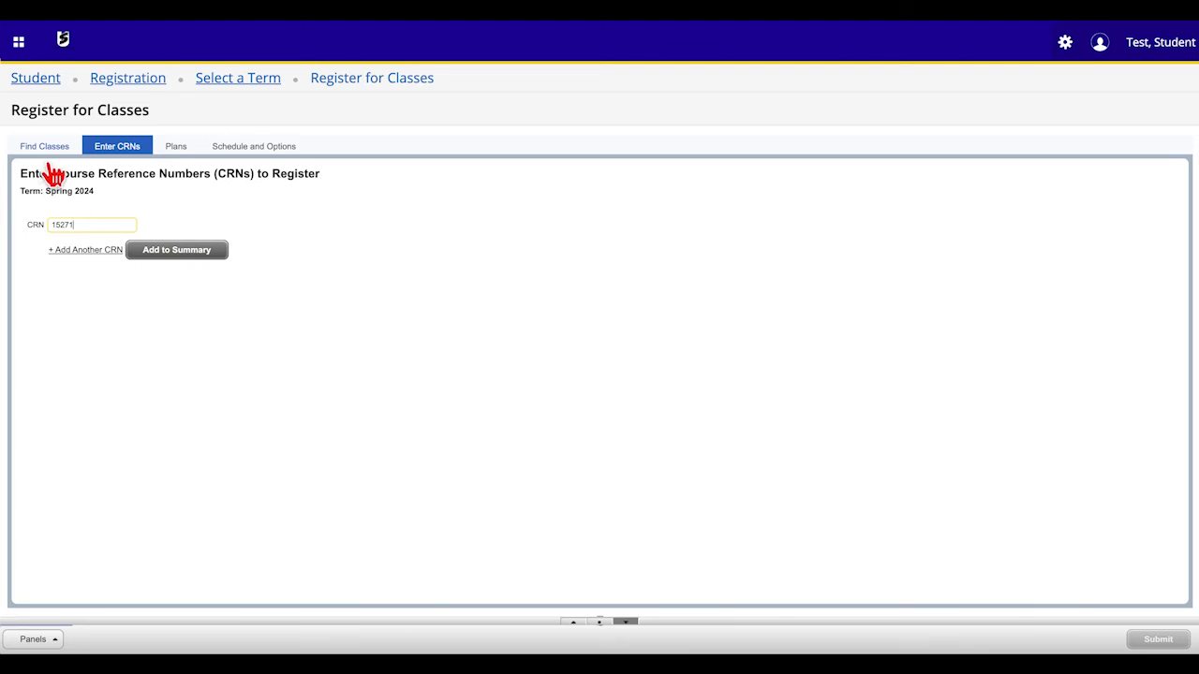
# - Find Spring 2024 classes with the subject English(ENG) and course number 101
pyautogui.click(45, 148)
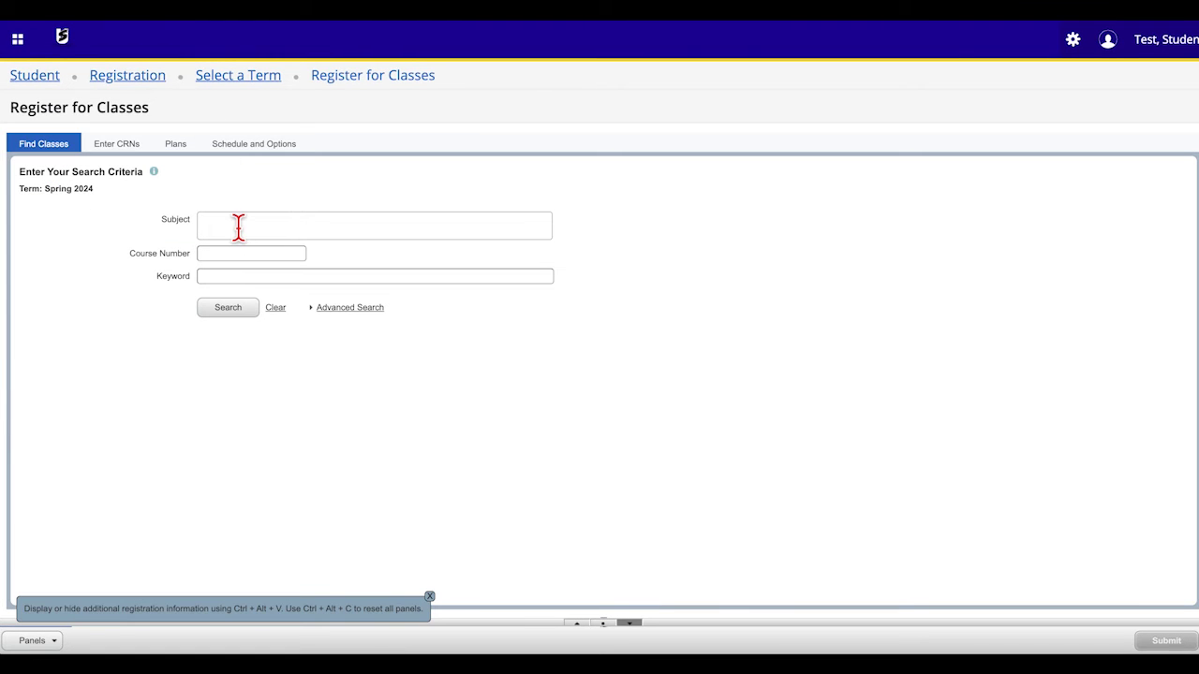
pyautogui.click(238, 227)
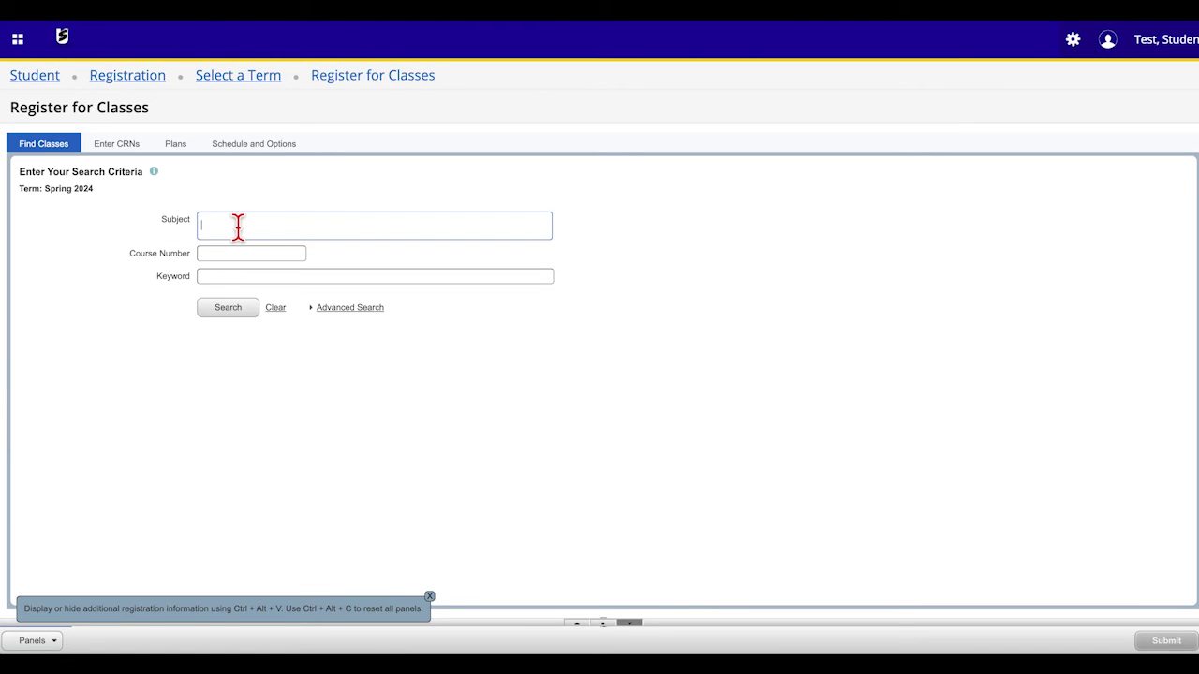
pyautogui.write('glish')
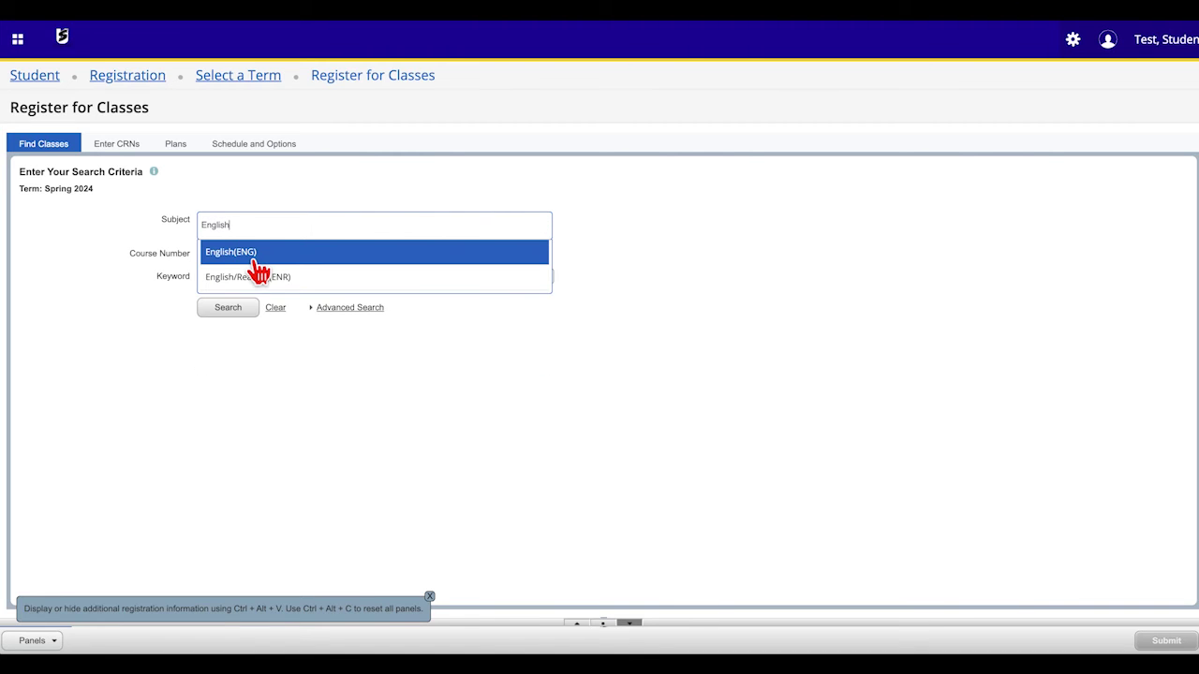
pyautogui.click(248, 253)
pyautogui.click(248, 257)
pyautogui.write('101')
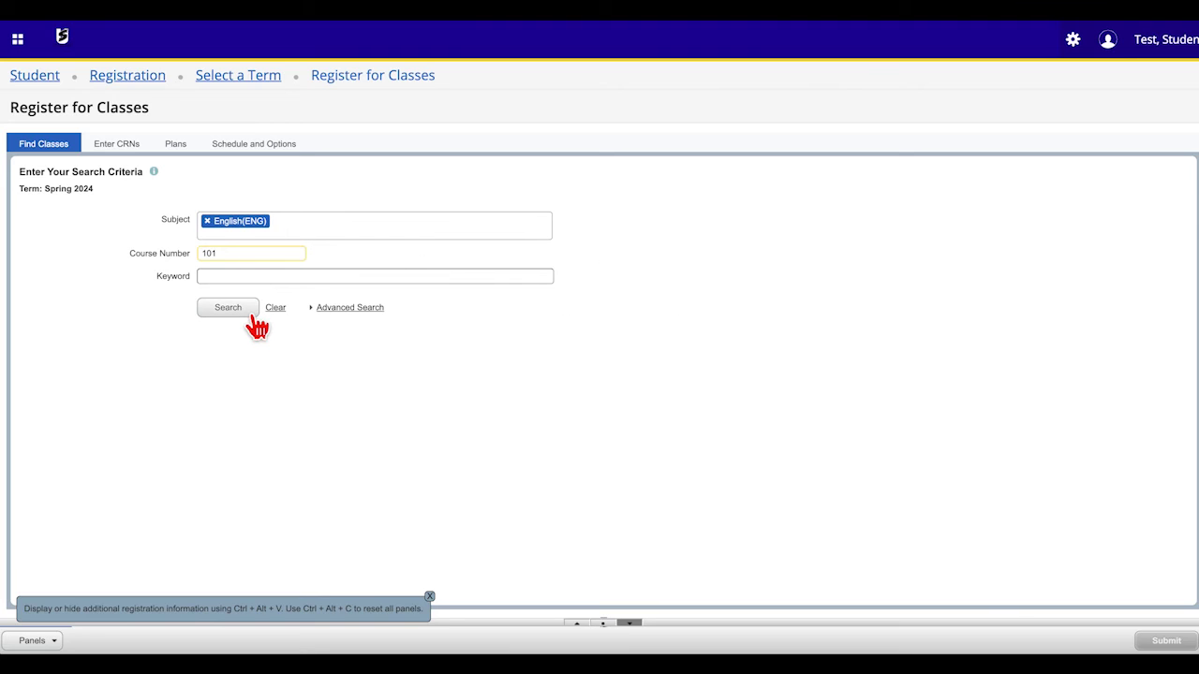
pyautogui.click(251, 316)
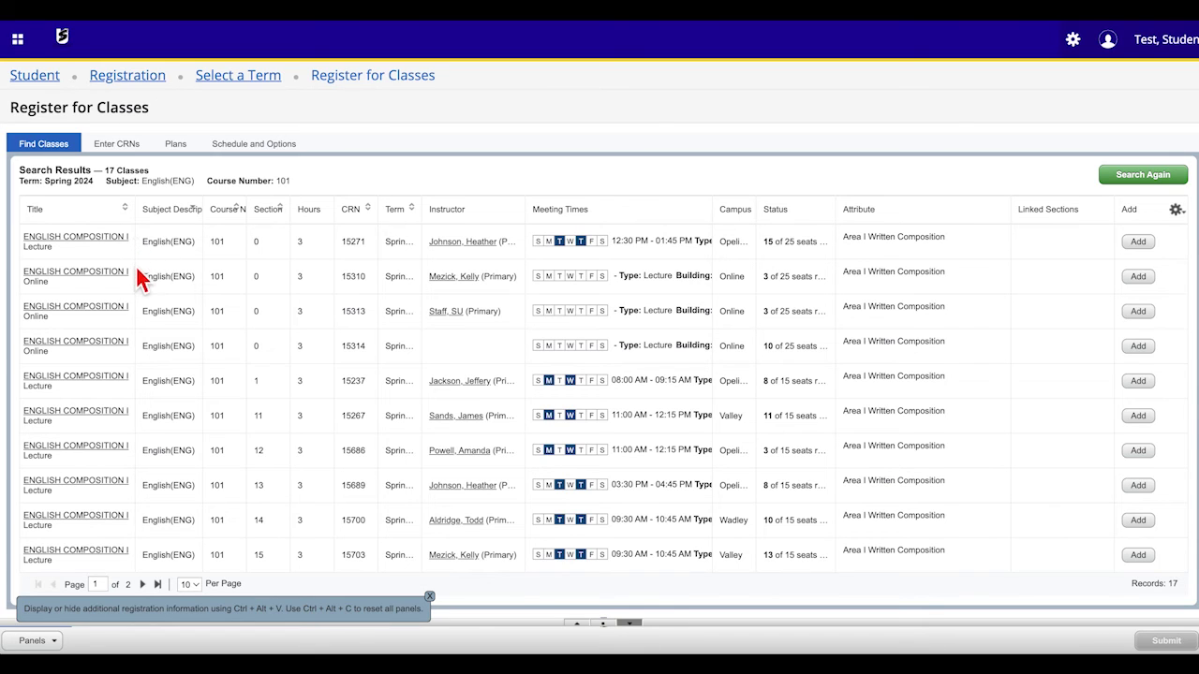
# - Review the class details of the English Composition I sections with CRN 15313 and CRN 15237
pyautogui.click(101, 323)
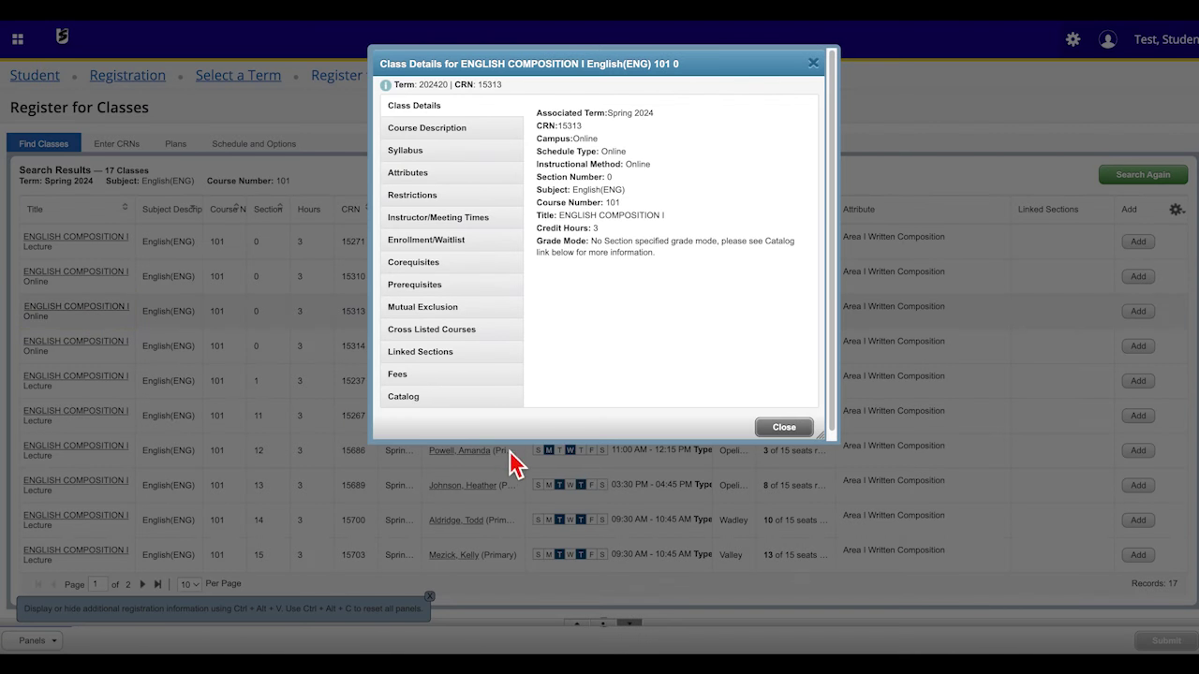
pyautogui.click(797, 436)
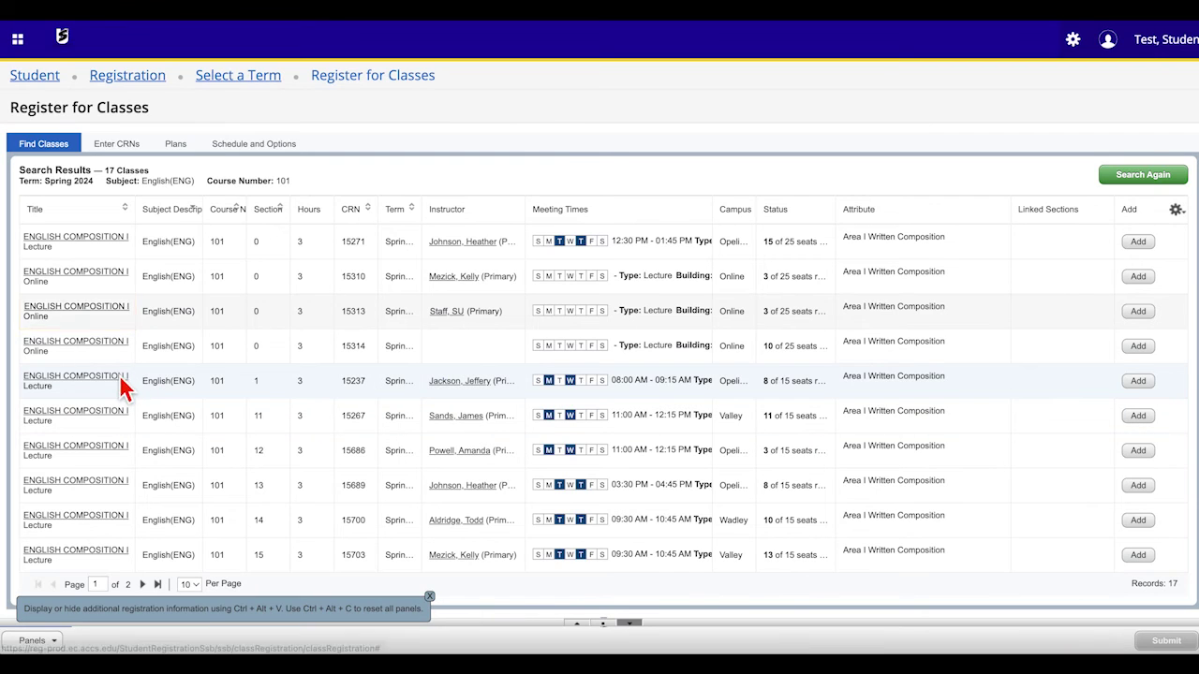
pyautogui.click(120, 379)
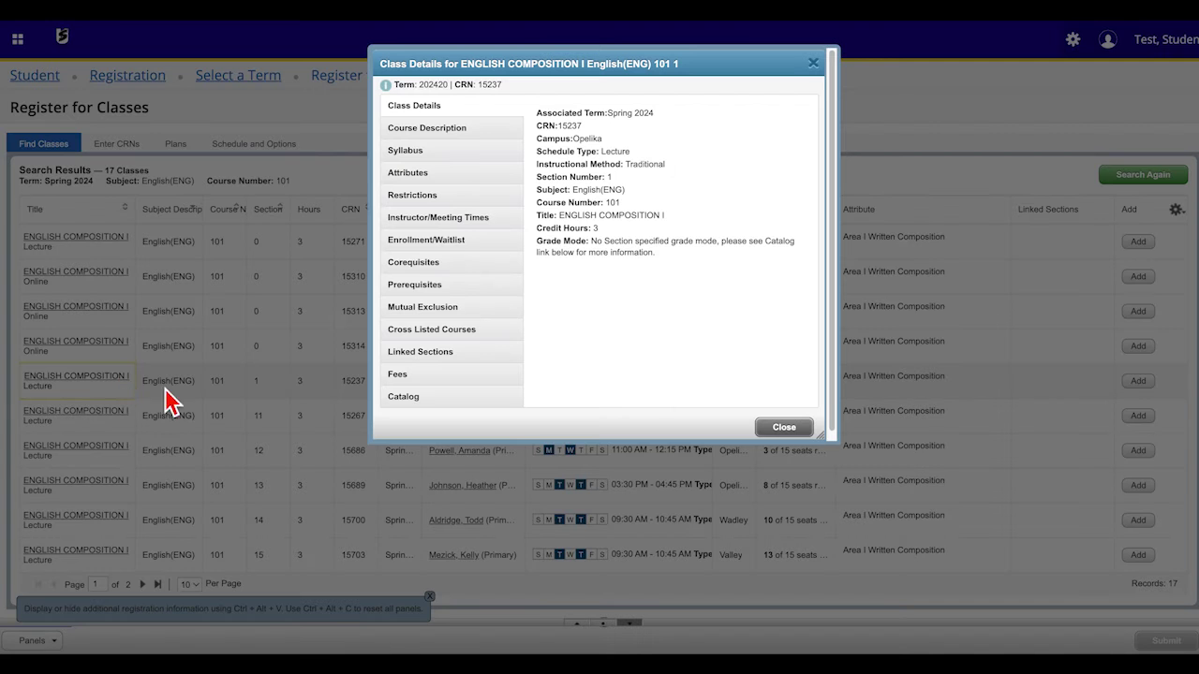
pyautogui.click(783, 428)
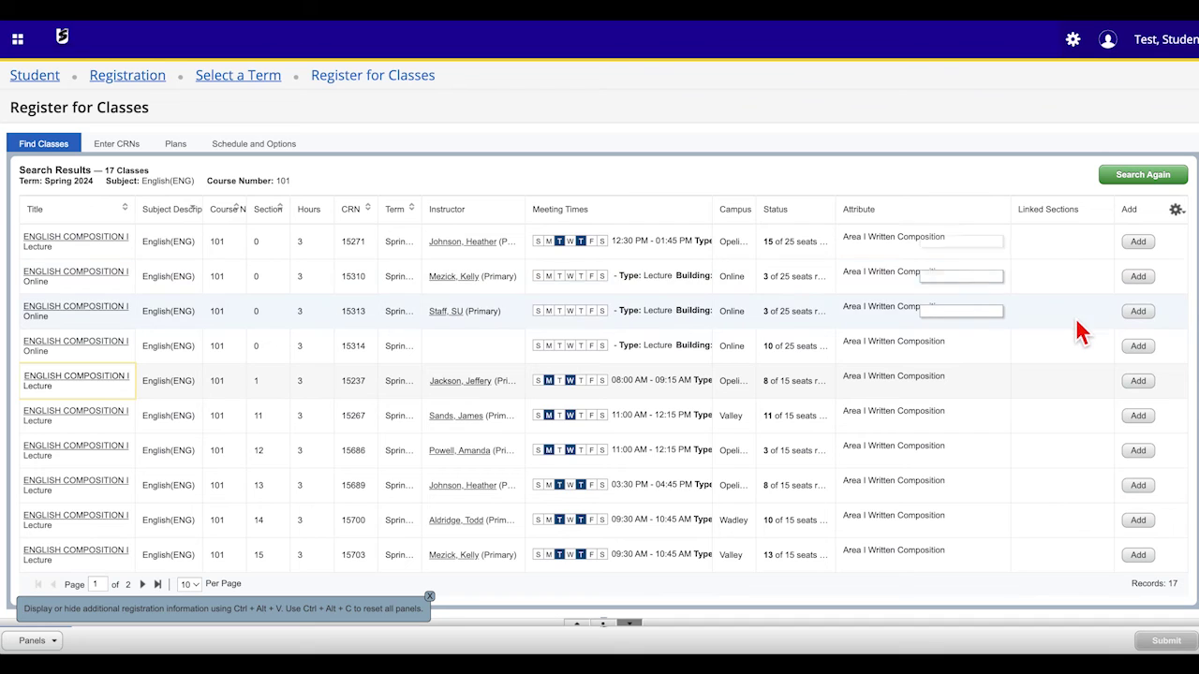
# - Add the online English Composition I section with CRN 15313 to the registration summary
pyautogui.click(1151, 318)
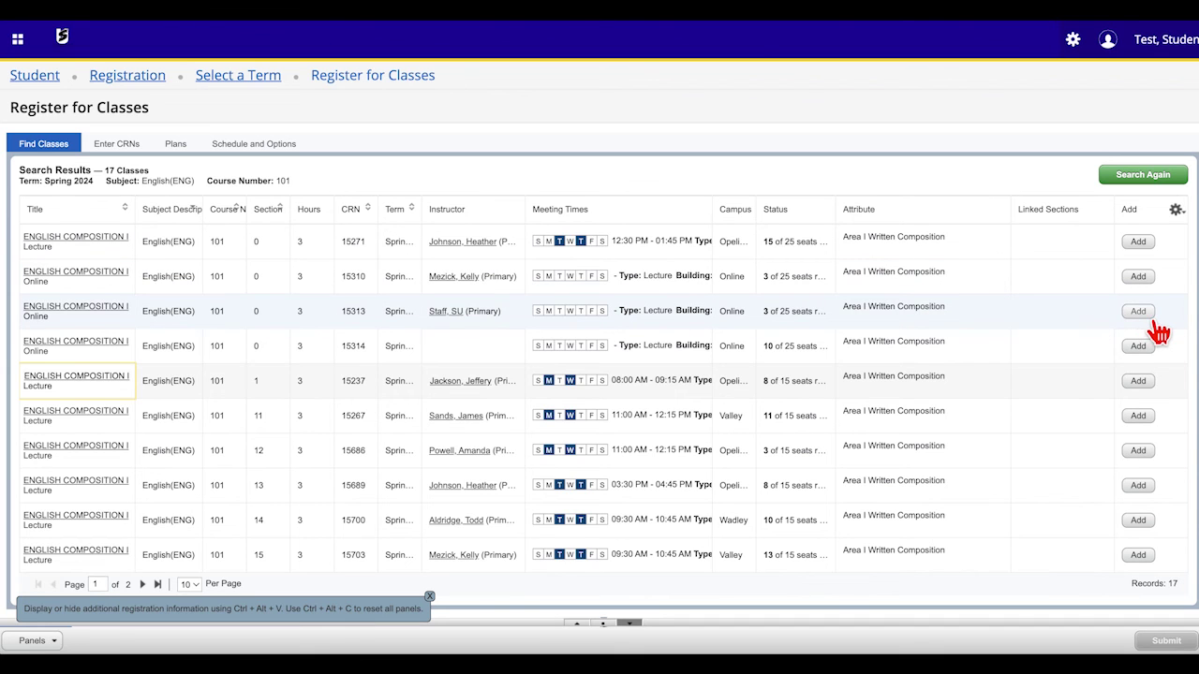